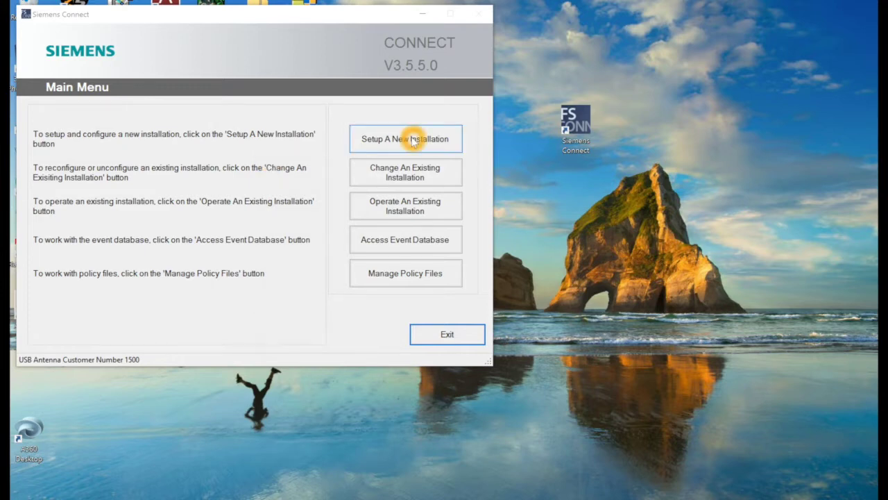
pyautogui.click(453, 143)
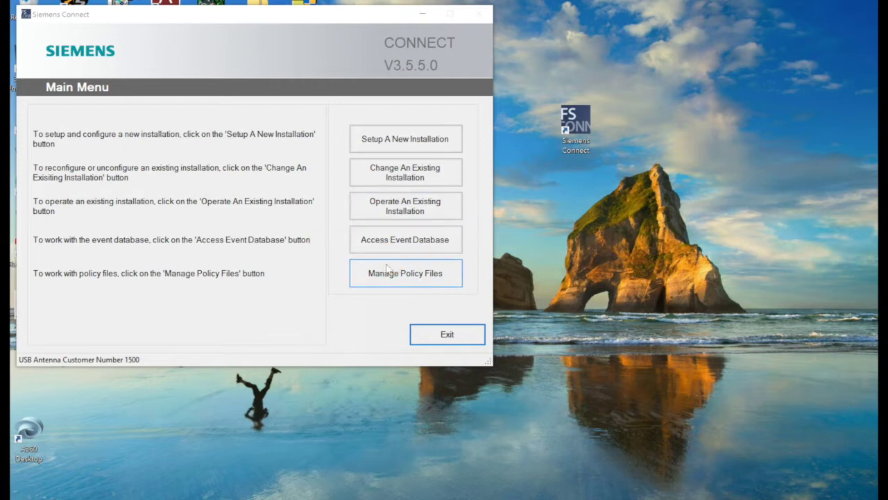
# Operate the existing Hastings Switch installation, continuing once the search finds its two devices.
pyautogui.click(429, 206)
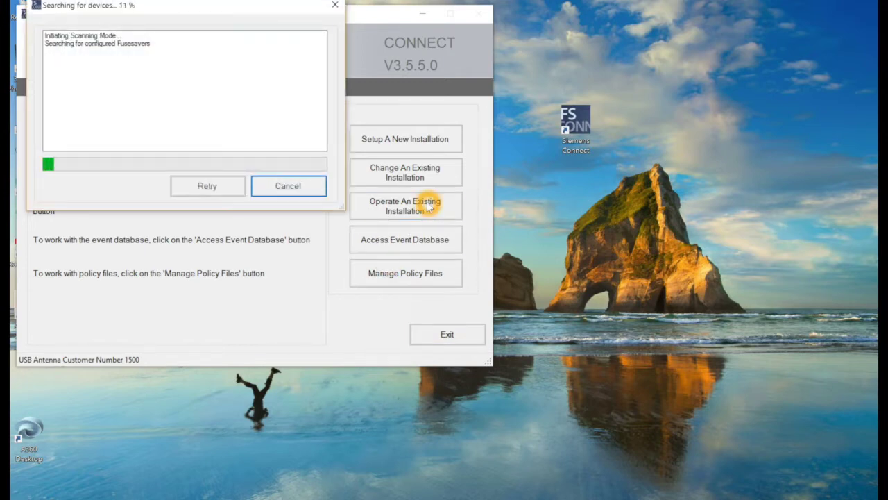
pyautogui.click(290, 25)
pyautogui.click(186, 99)
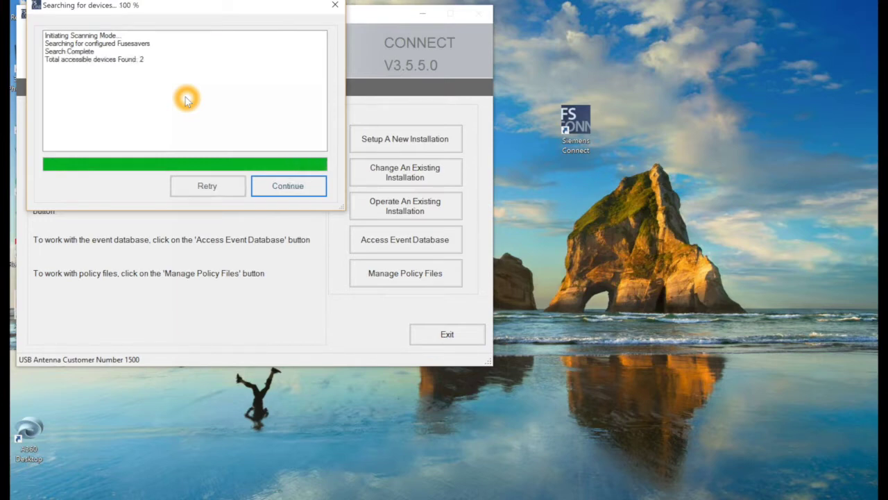
pyautogui.click(123, 48)
pyautogui.click(145, 64)
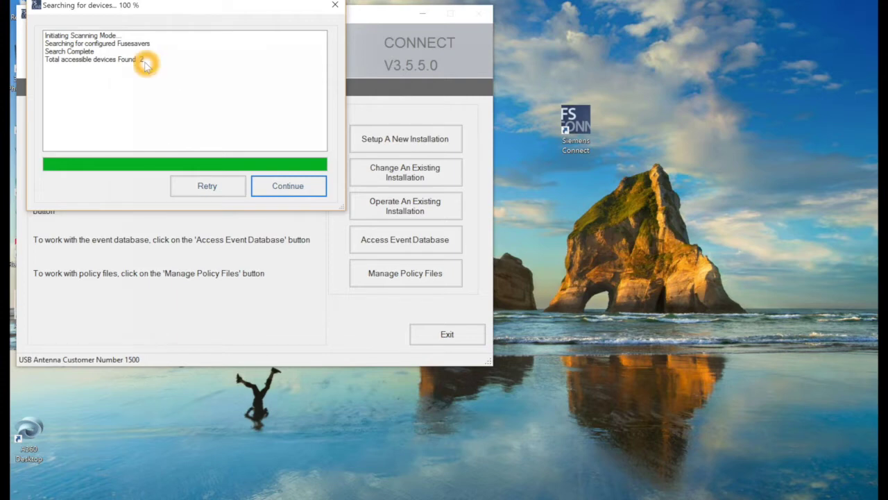
pyautogui.click(289, 192)
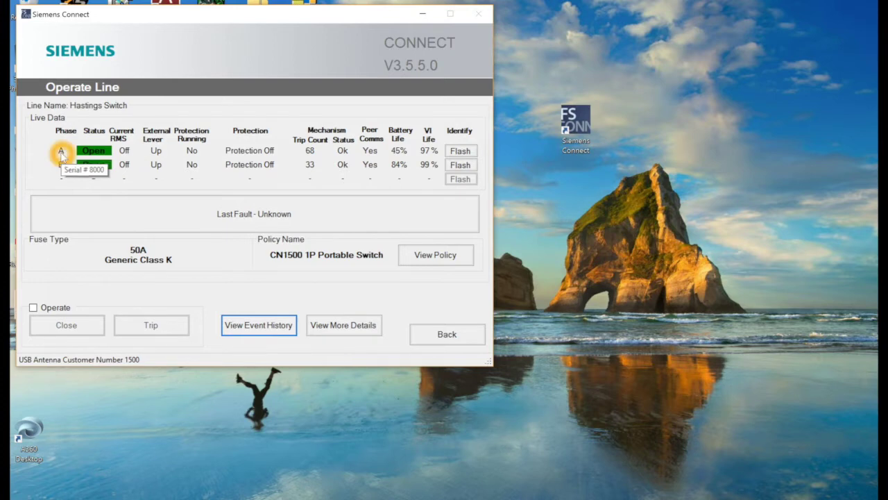
pyautogui.click(61, 165)
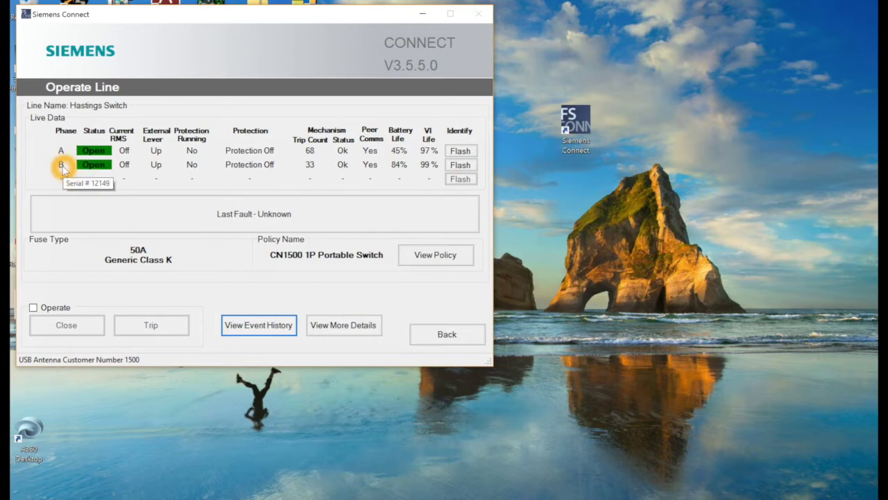
pyautogui.click(97, 152)
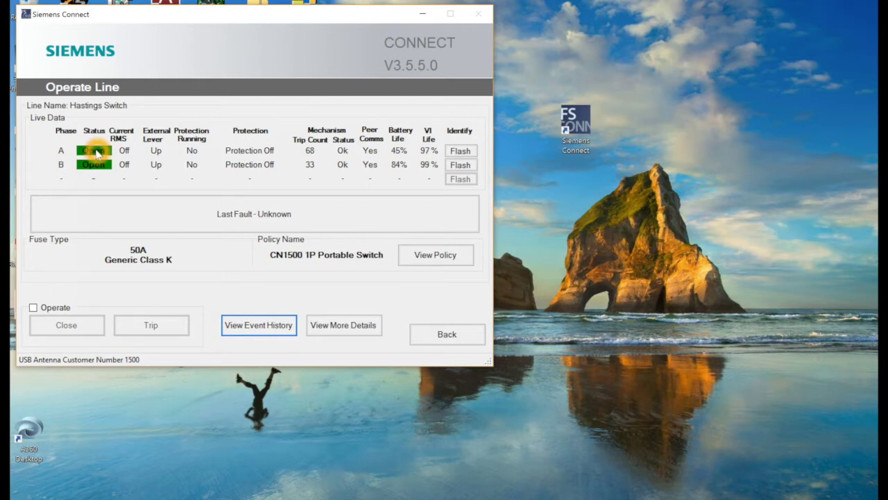
pyautogui.click(125, 139)
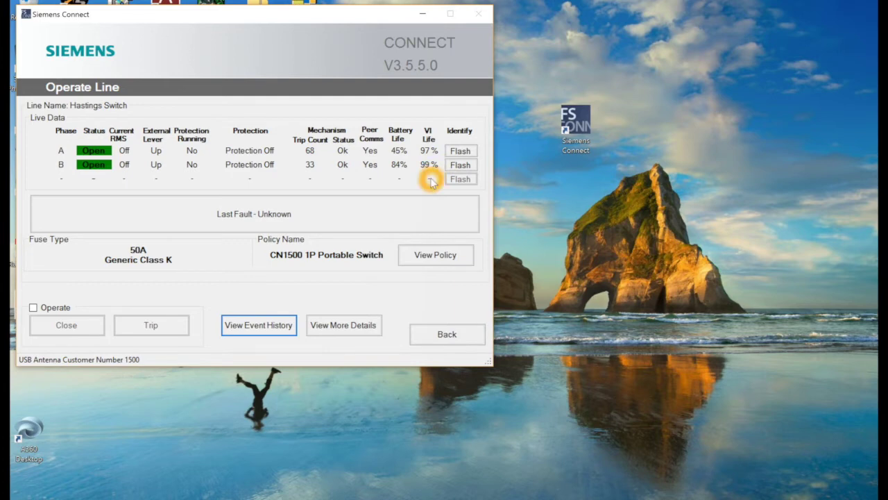
pyautogui.click(469, 152)
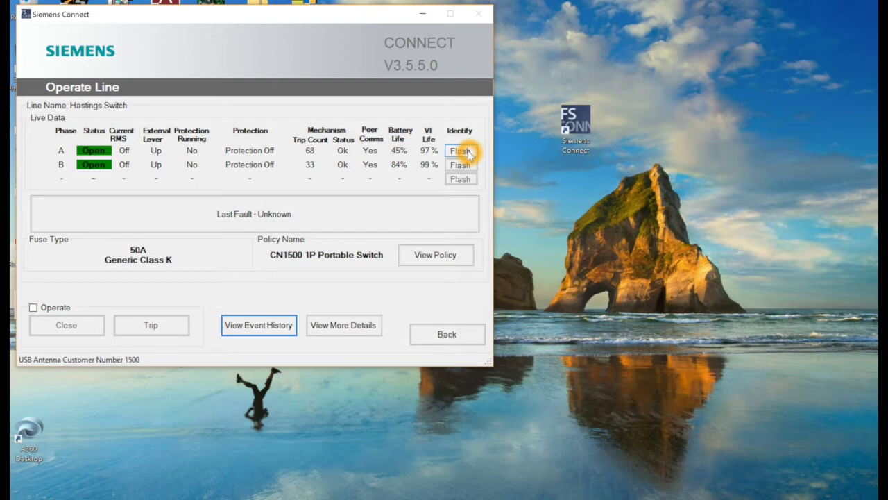
pyautogui.click(469, 153)
pyautogui.click(464, 166)
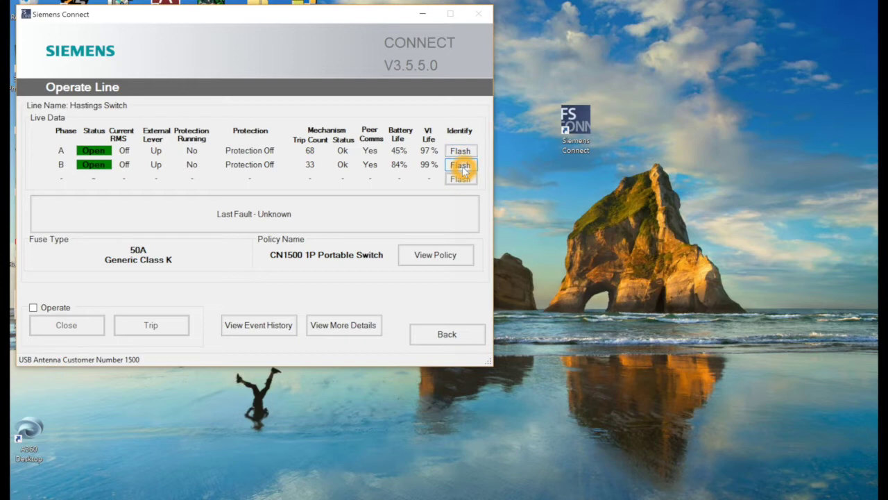
pyautogui.click(460, 151)
pyautogui.click(458, 165)
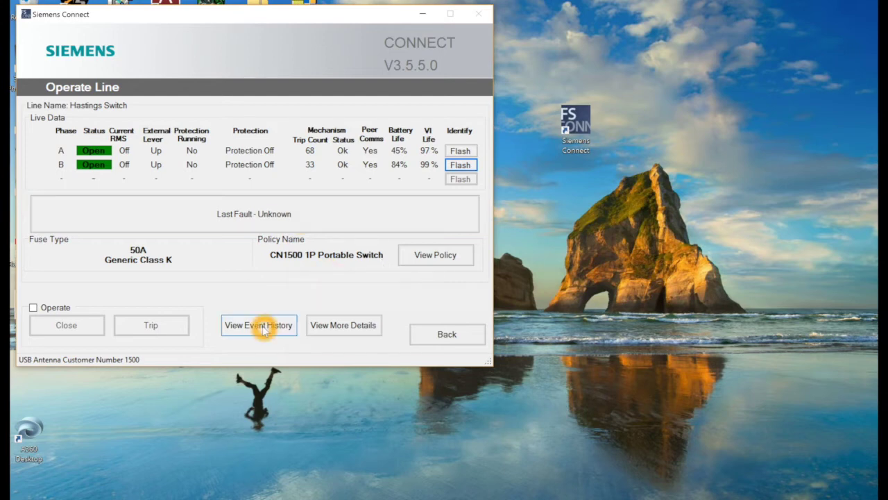
# Turn on Operate control for the Hastings Switch line and confirm it.
pyautogui.click(289, 292)
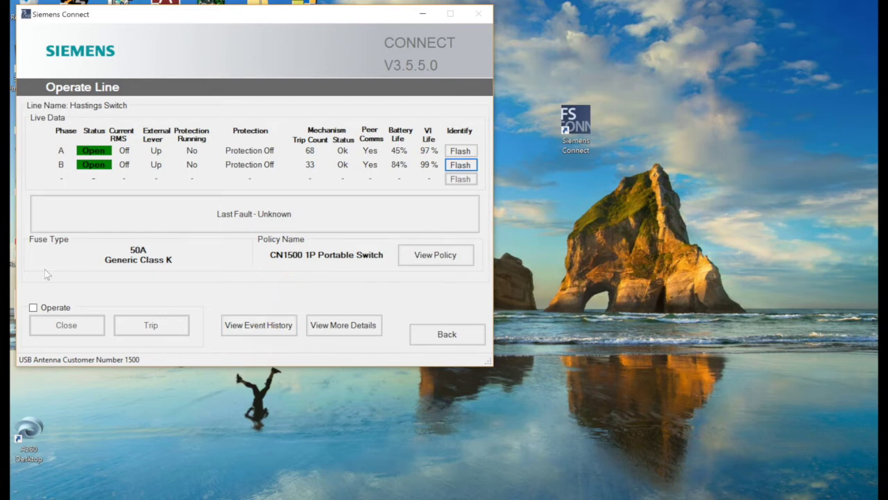
pyautogui.click(34, 308)
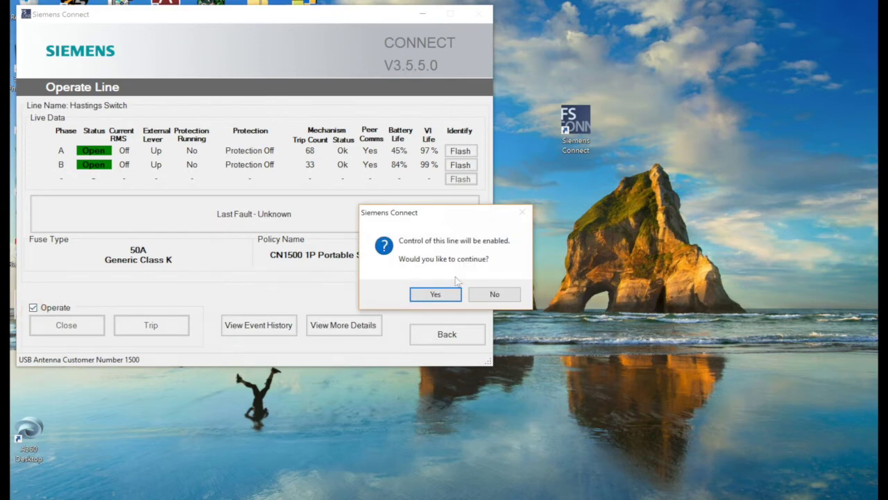
pyautogui.click(436, 295)
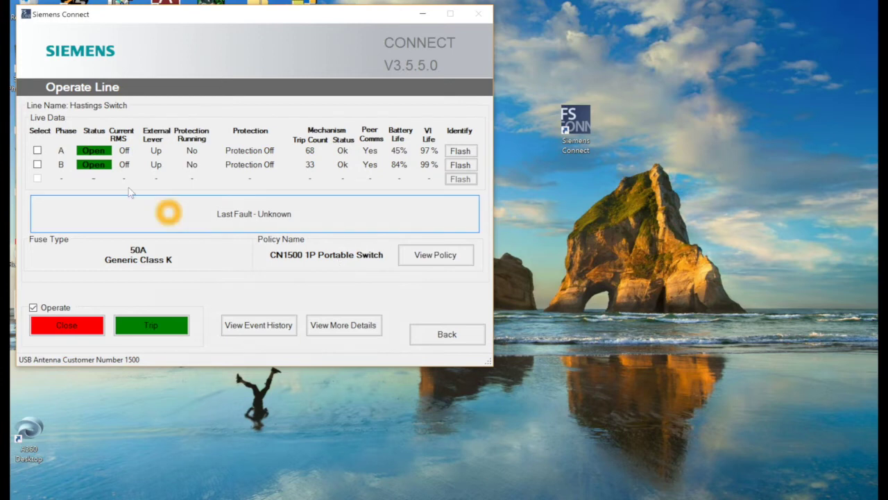
# Select phases A and B for a Close operation and request closing them.
pyautogui.click(80, 329)
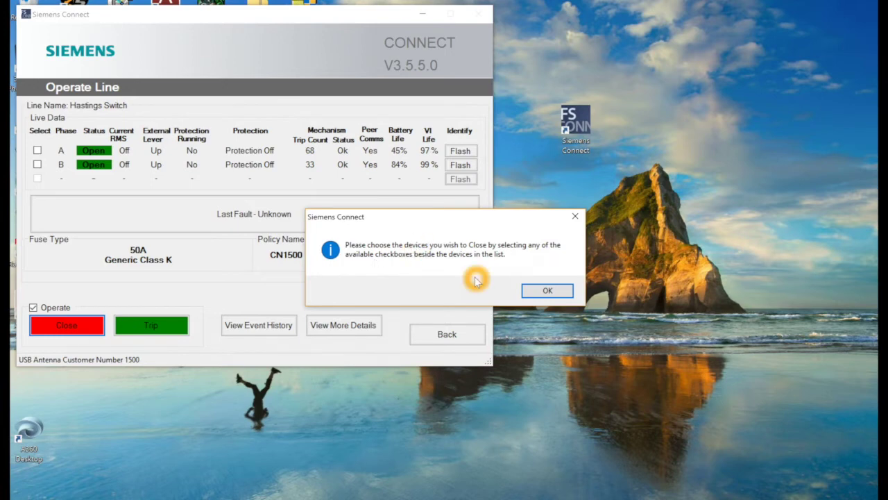
pyautogui.click(547, 290)
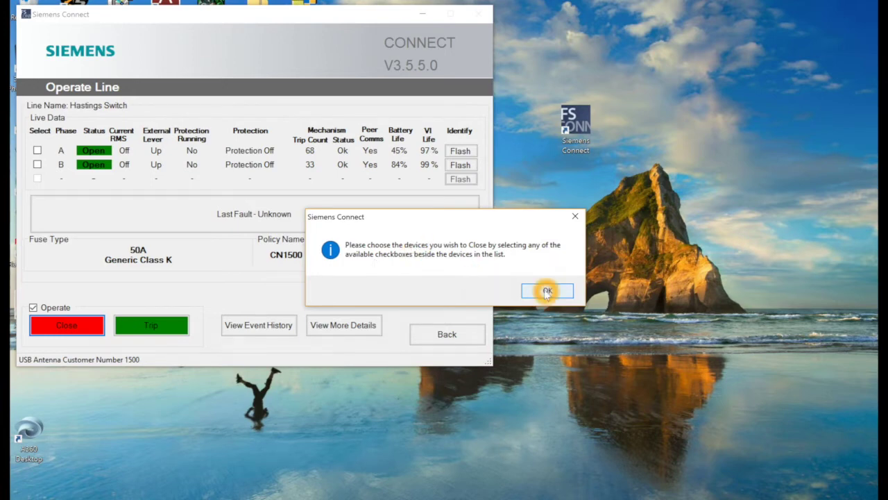
pyautogui.click(38, 151)
pyautogui.click(37, 170)
pyautogui.click(37, 165)
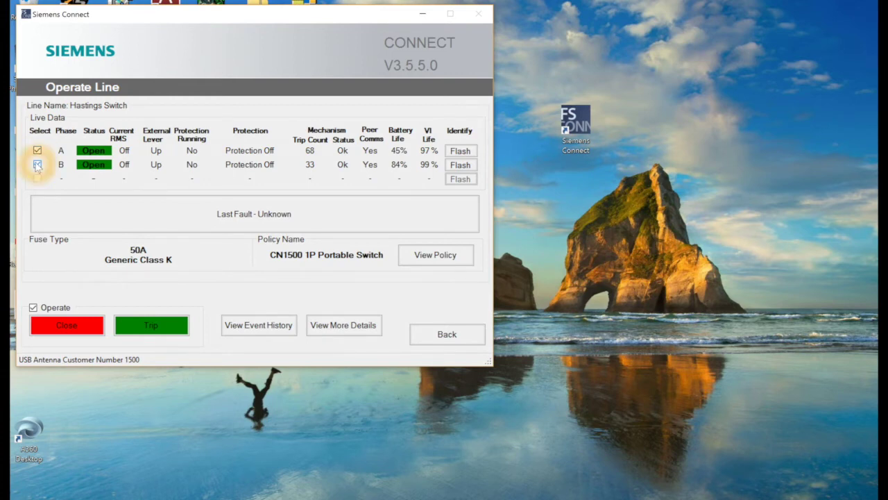
pyautogui.click(62, 323)
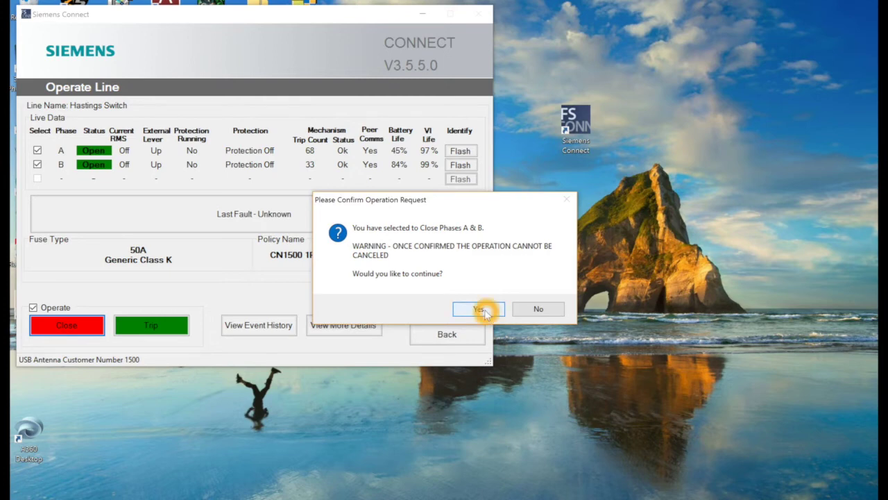
# Confirm closing phases A and B, then dismiss the completed operation log.
pyautogui.click(482, 310)
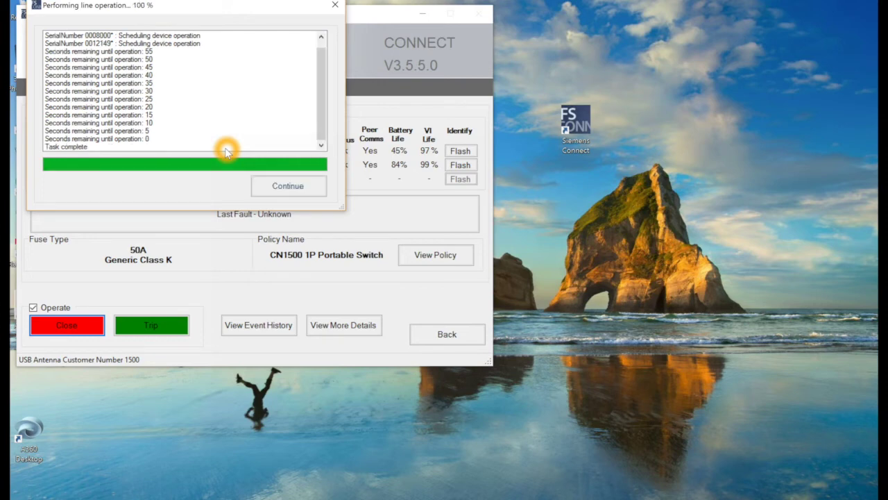
pyautogui.click(287, 186)
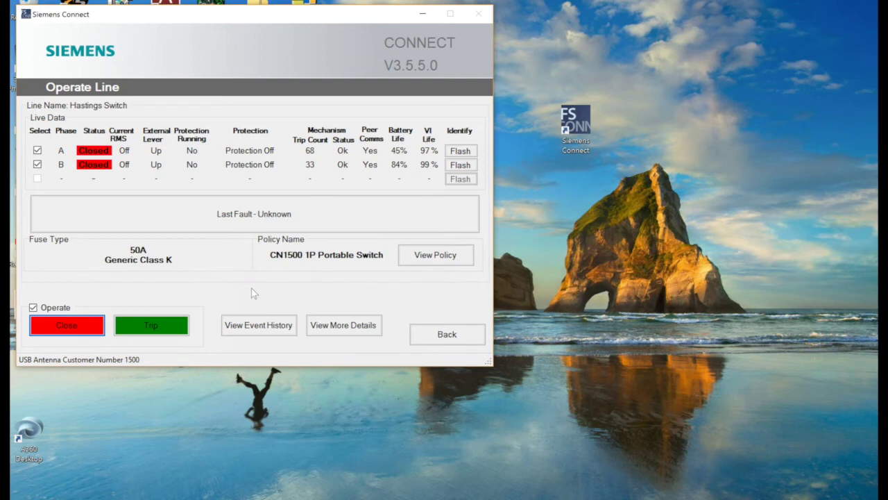
pyautogui.click(274, 326)
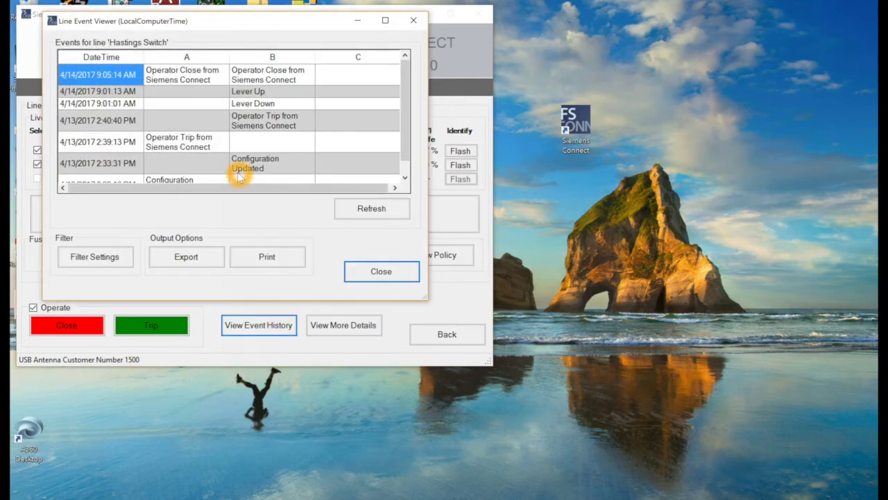
pyautogui.scroll(-1, 184, 118)
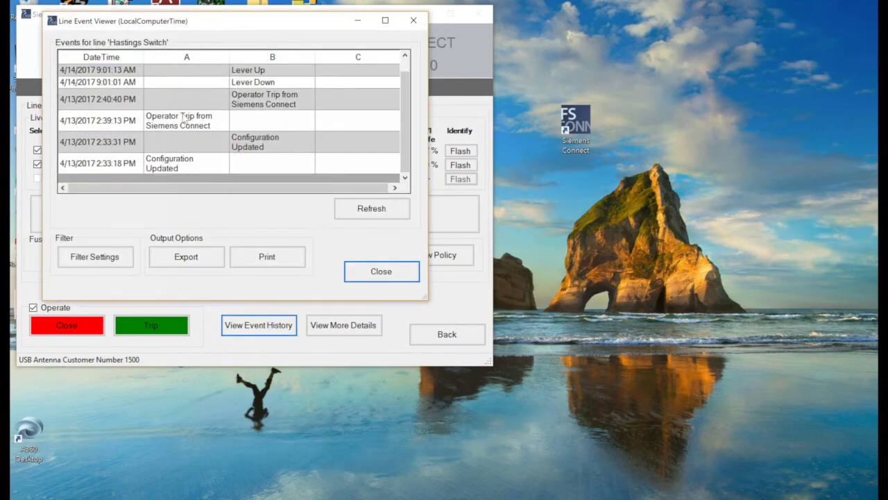
pyautogui.scroll(1, 185, 114)
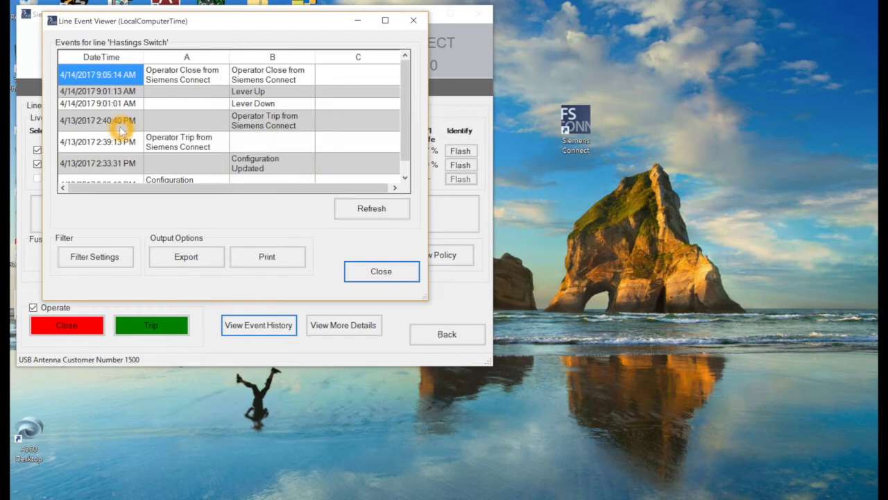
pyautogui.click(364, 270)
pyautogui.click(368, 276)
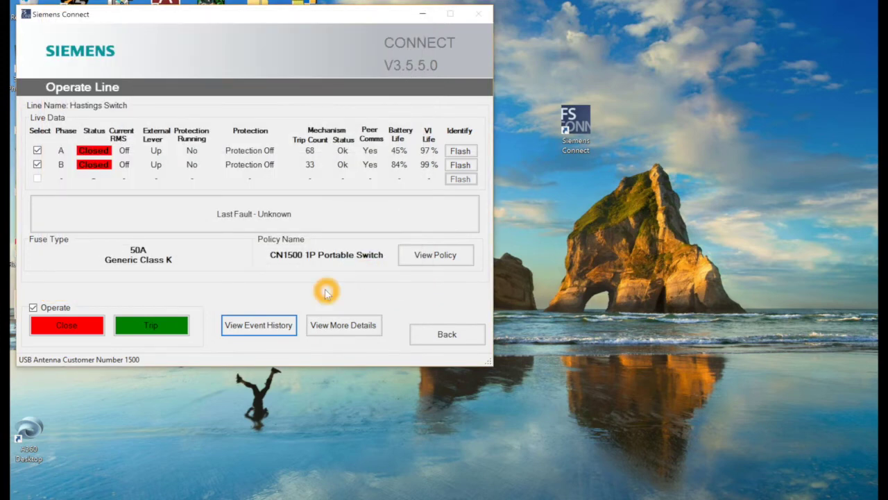
pyautogui.click(338, 325)
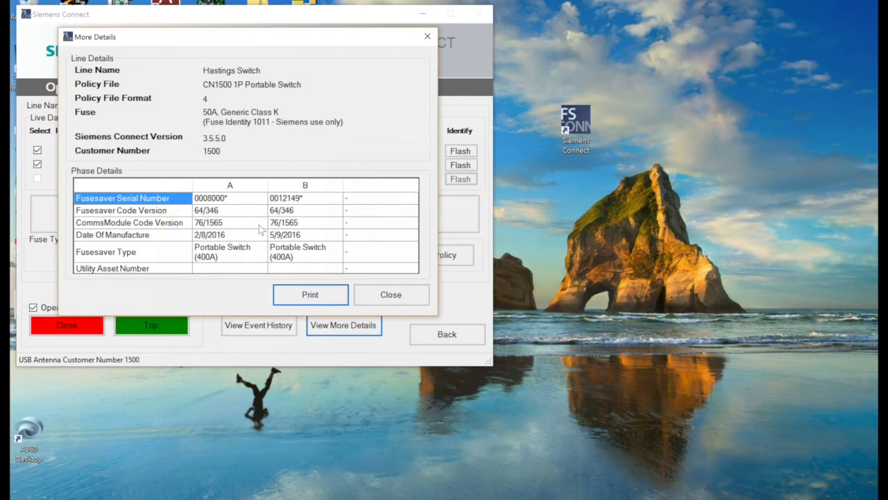
pyautogui.click(248, 216)
pyautogui.click(332, 283)
pyautogui.click(395, 290)
pyautogui.click(393, 294)
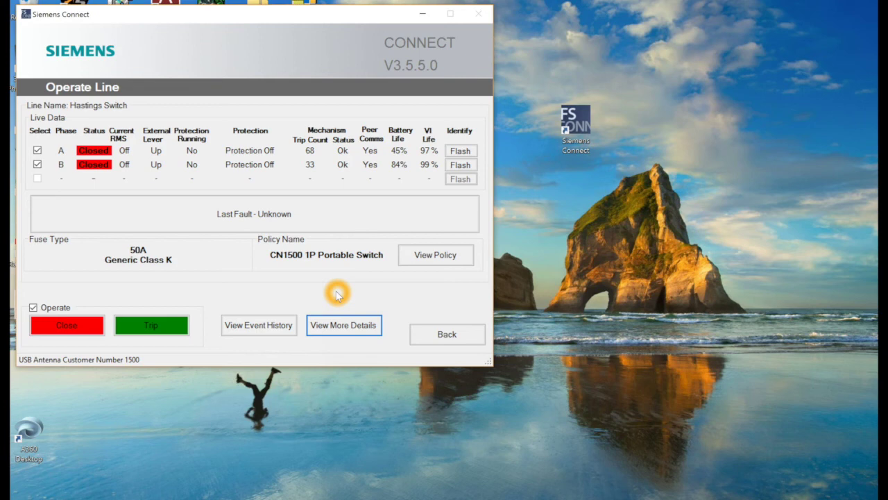
# Go Back from the Hastings Switch Operate Line screen to the Main Menu.
pyautogui.click(442, 335)
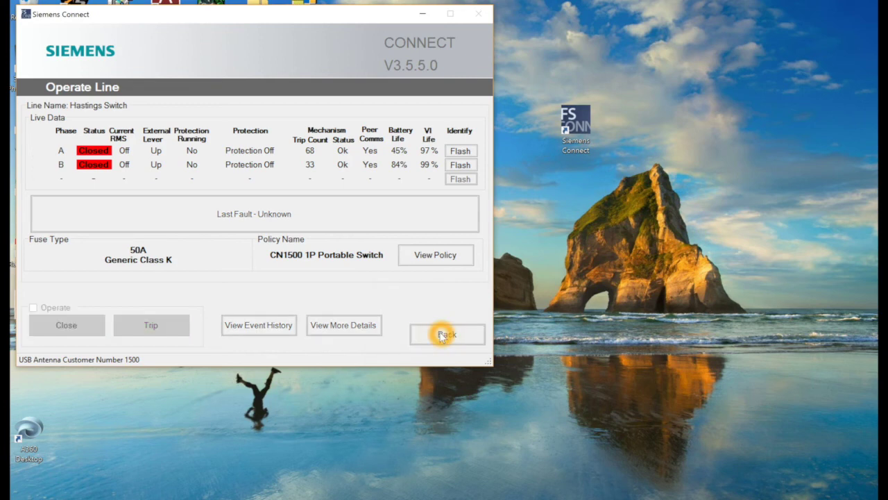